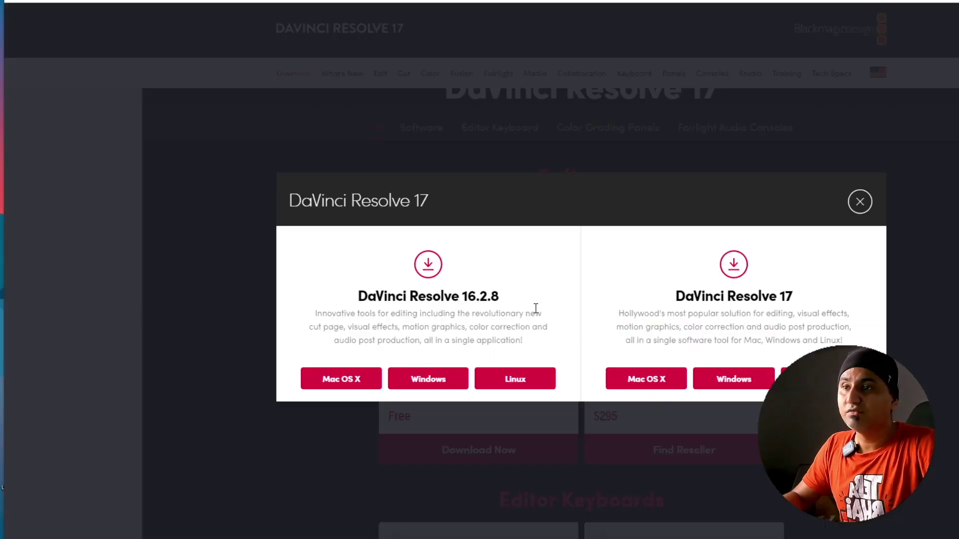
- Open the Windows download registration form for DaVinci Resolve 16.2.8, then close it without filling it in
{"action": "left_click", "coordinate": [428, 380]}
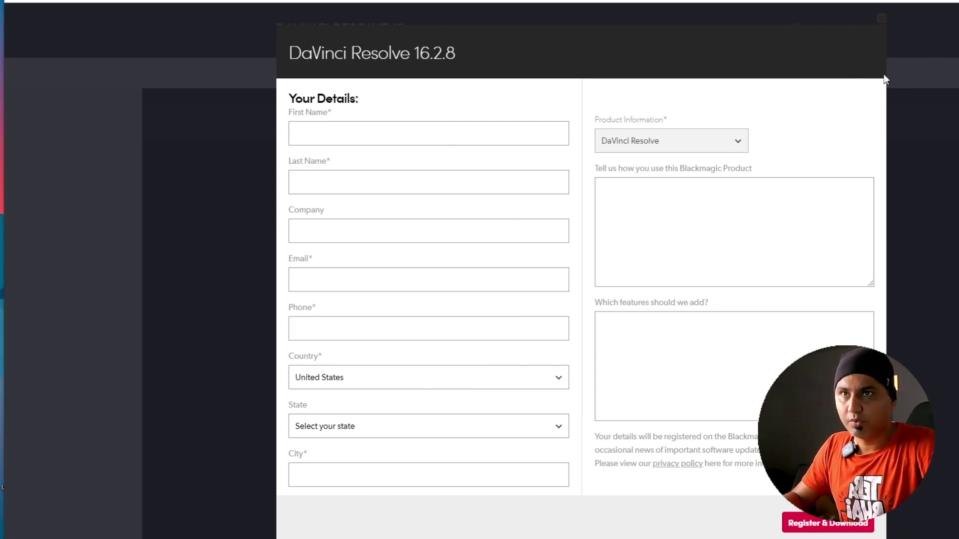
{"action": "left_click", "coordinate": [882, 18]}
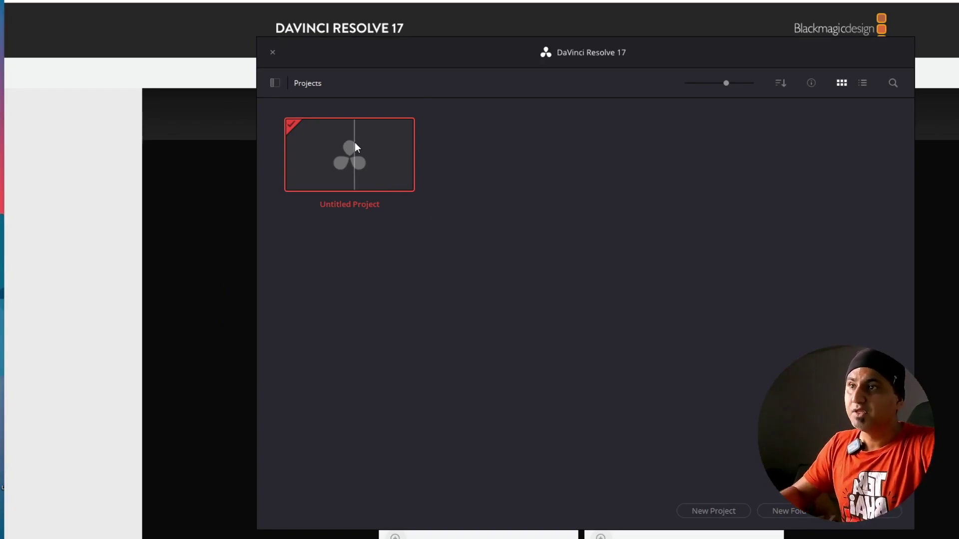
- Create a new DaVinci Resolve project named "Testing PW"
{"action": "left_click", "coordinate": [734, 508]}
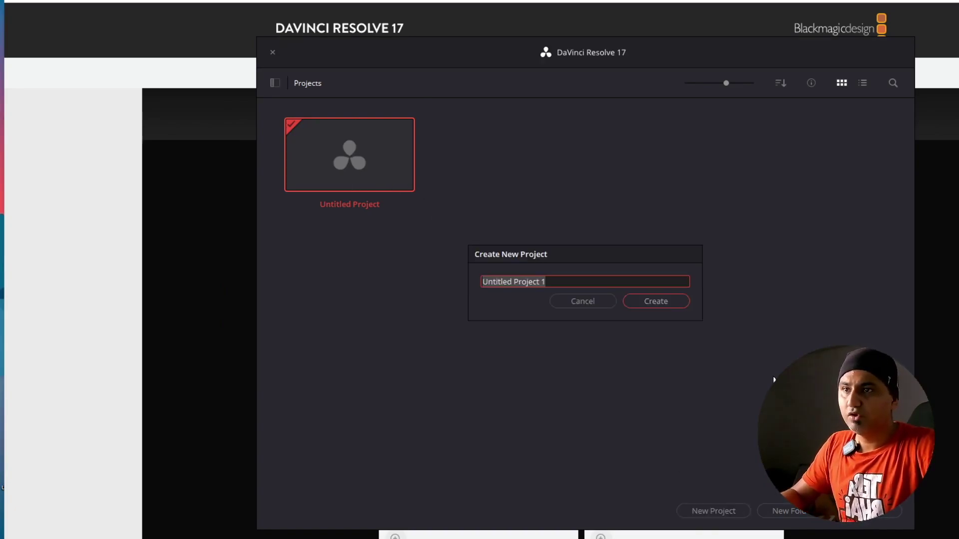
{"action": "type", "text": "Testing PW"}
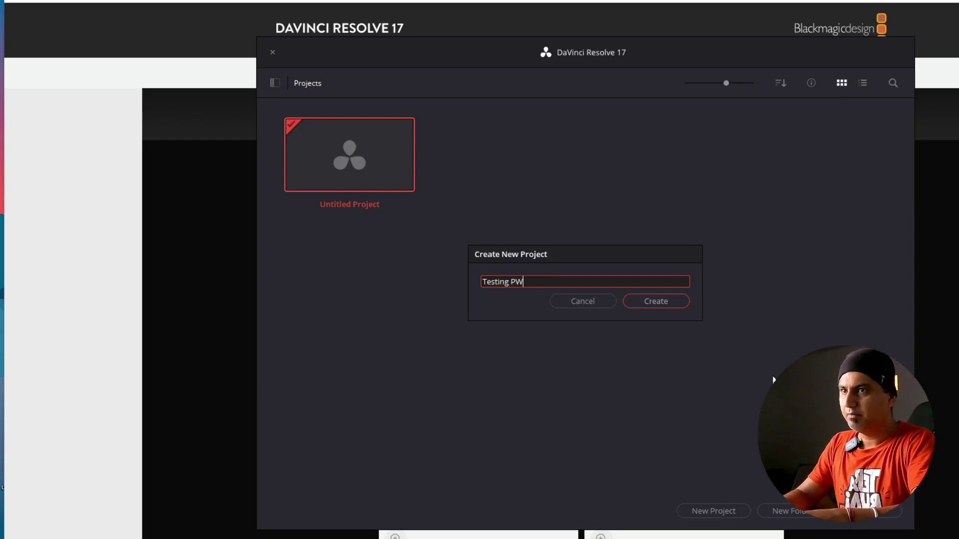
{"action": "key", "text": "Return"}
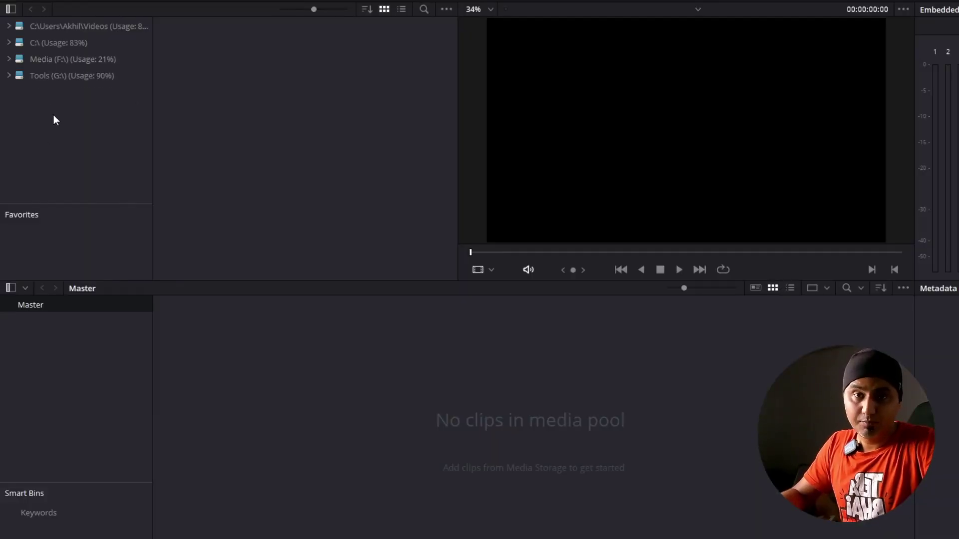
{"action": "left_click", "coordinate": [8, 59]}
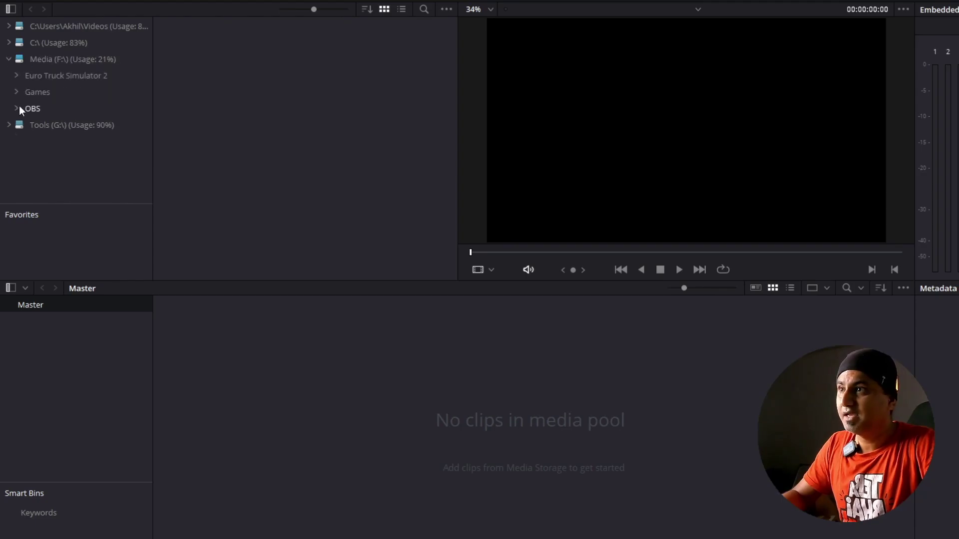
{"action": "left_click", "coordinate": [33, 108]}
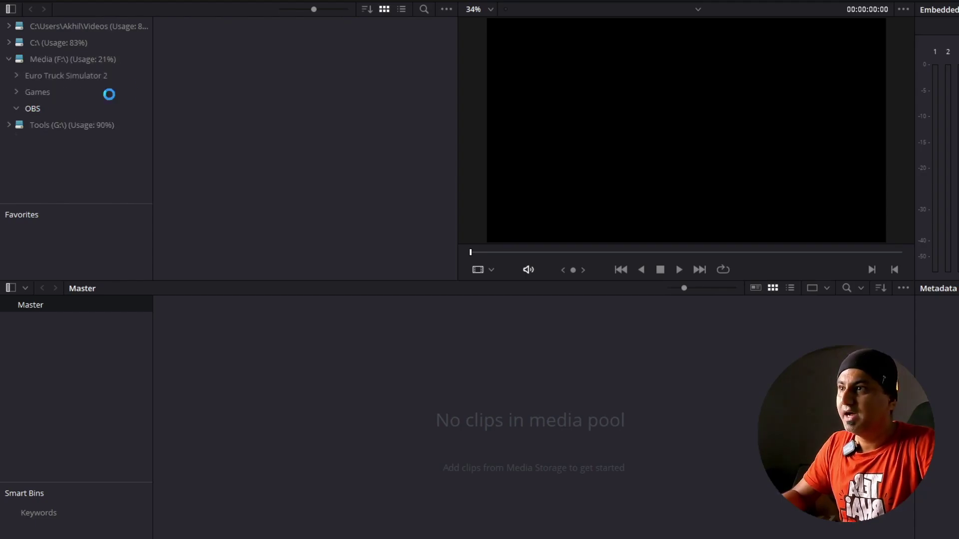
{"action": "left_click", "coordinate": [215, 127]}
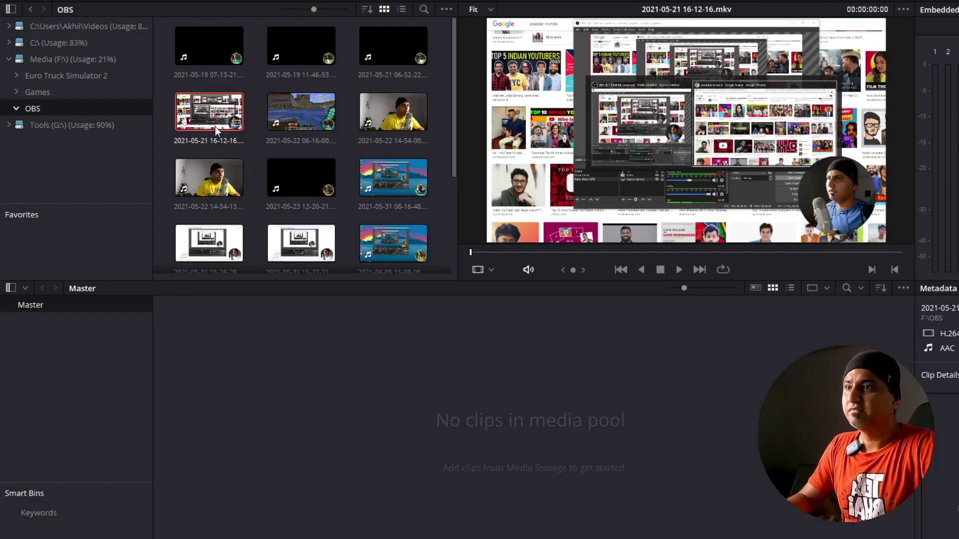
{"action": "mouse_move", "coordinate": [200, 112]}
{"action": "left_mouse_down"}
{"action": "mouse_move", "coordinate": [242, 177]}
{"action": "mouse_move", "coordinate": [251, 338]}
{"action": "left_mouse_up"}
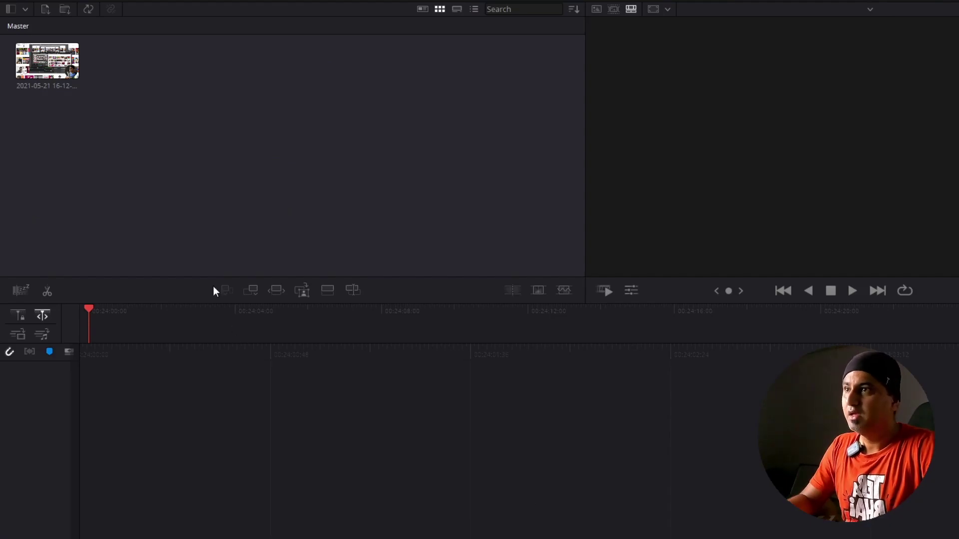
- Place the imported screen-recording clip at the start of a new timeline
{"action": "left_click", "coordinate": [54, 68]}
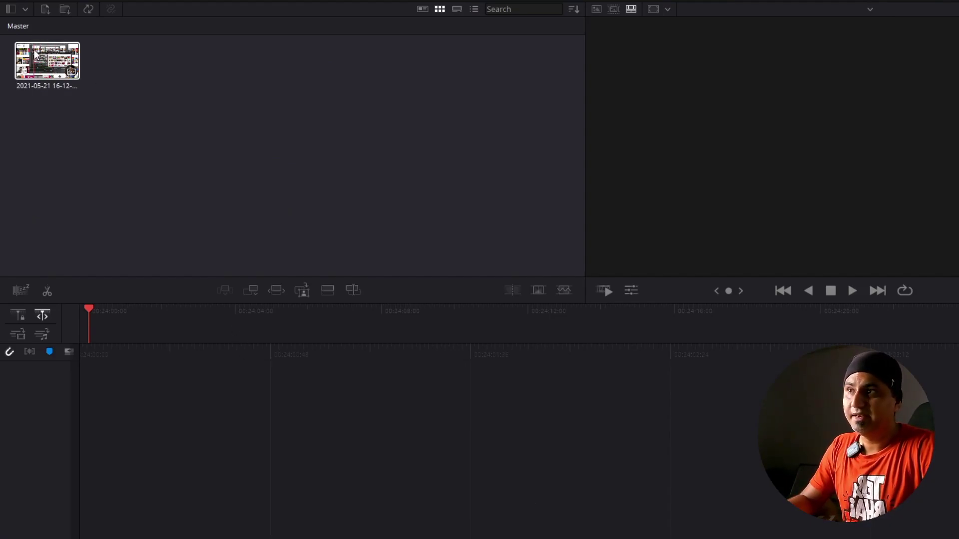
{"action": "left_click_drag", "start_coordinate": [38, 58], "coordinate": [211, 370]}
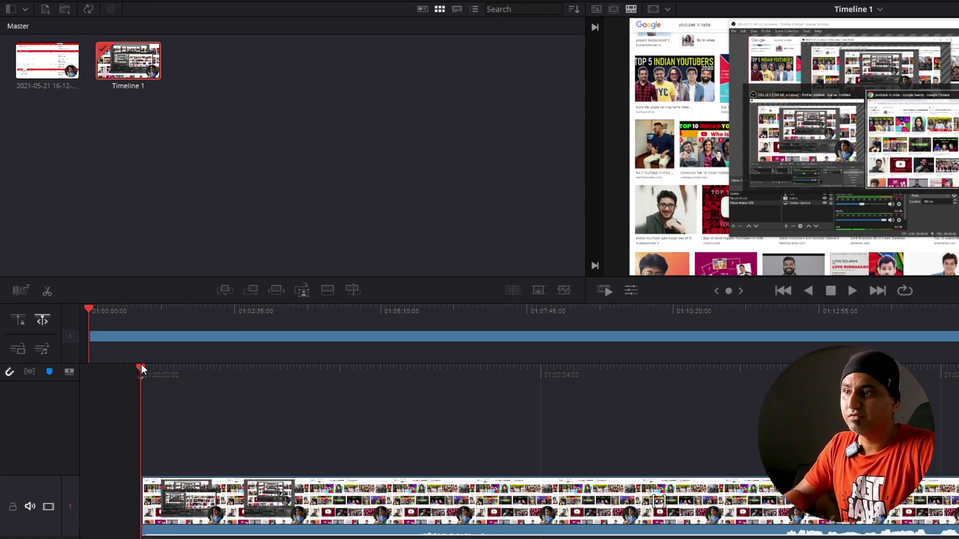
- Split the timeline clip about 6 seconds in and delete the opening section before the cut
{"action": "key", "text": "space"}
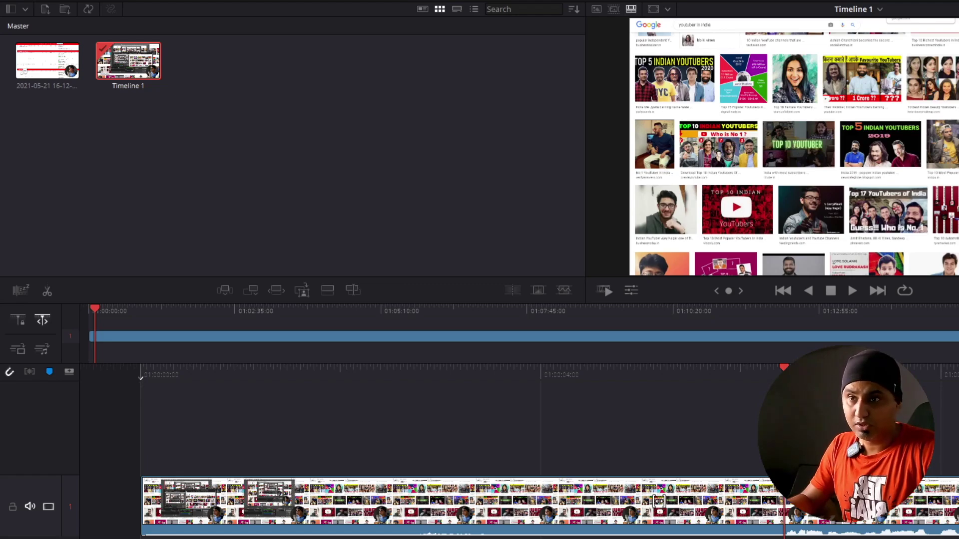
{"action": "right_click", "coordinate": [784, 500]}
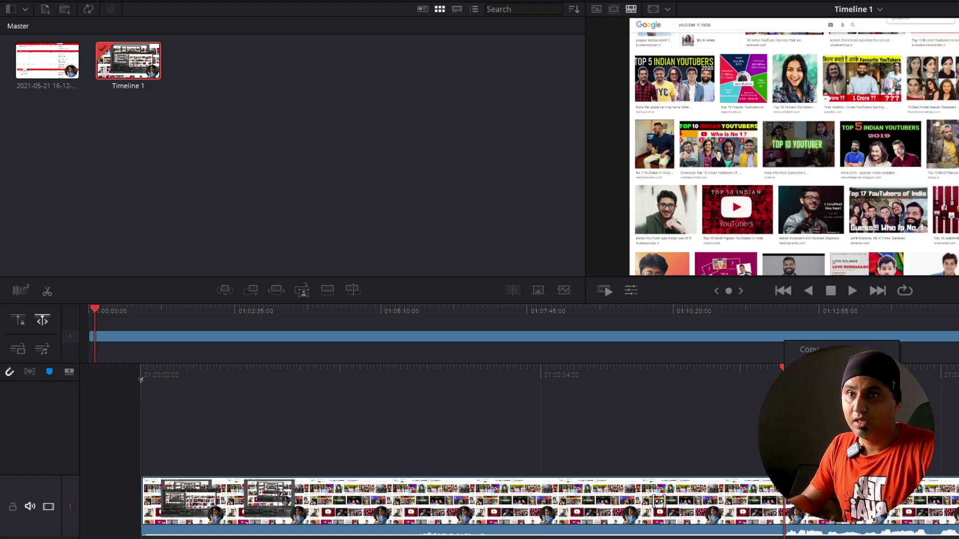
{"action": "left_click", "coordinate": [462, 500]}
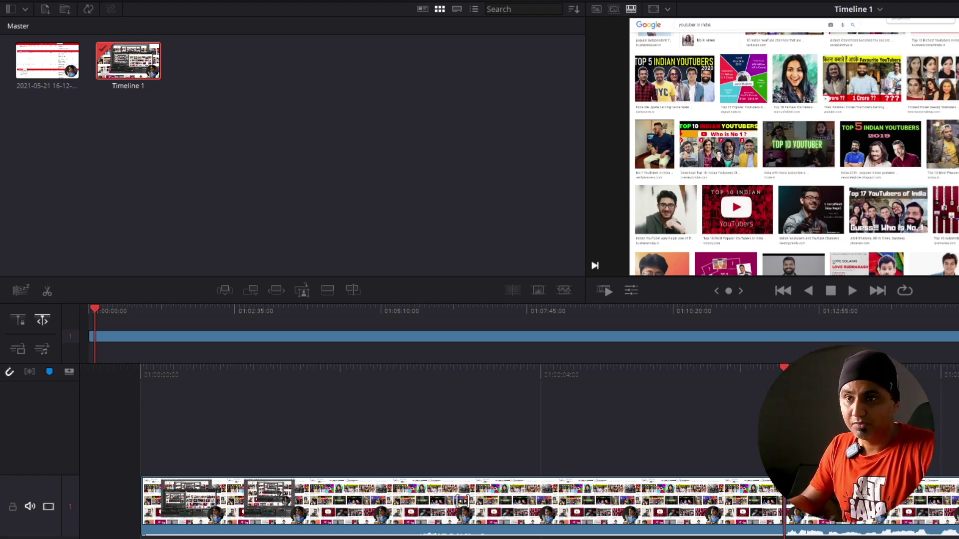
{"action": "left_click", "coordinate": [730, 485]}
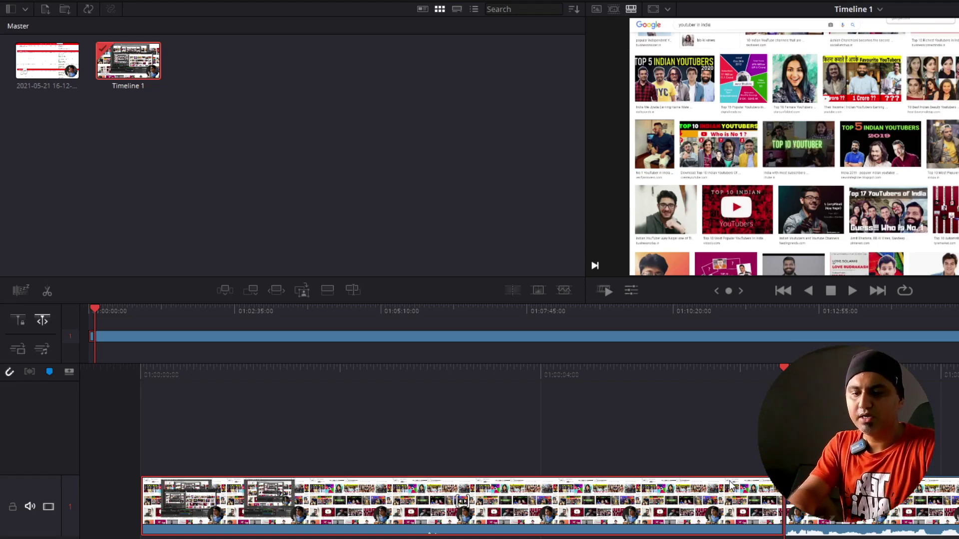
{"action": "key", "text": "Delete"}
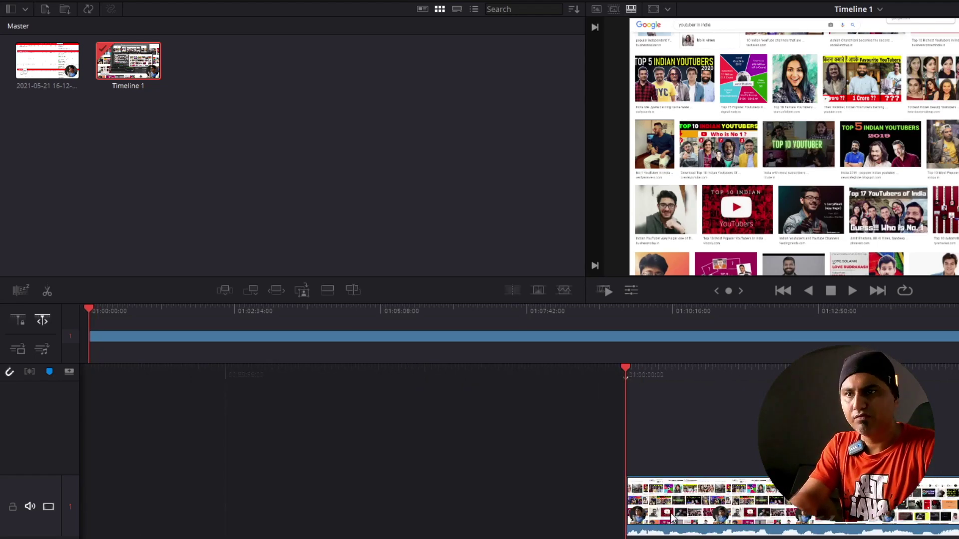
- Play the trimmed timeline from its start and scrub the playhead through the opening seconds to check the edit
{"action": "left_click", "coordinate": [672, 518]}
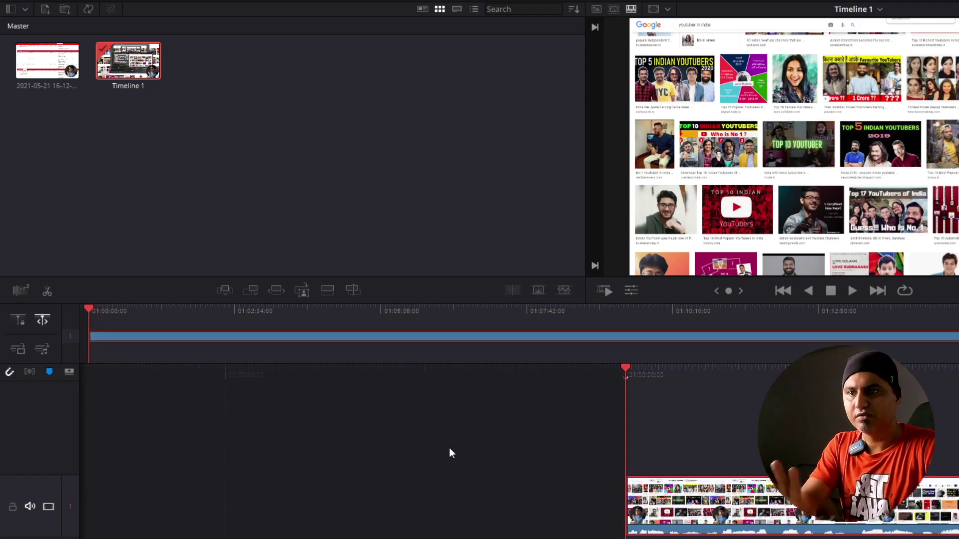
{"action": "left_click", "coordinate": [602, 480]}
{"action": "key", "text": "space"}
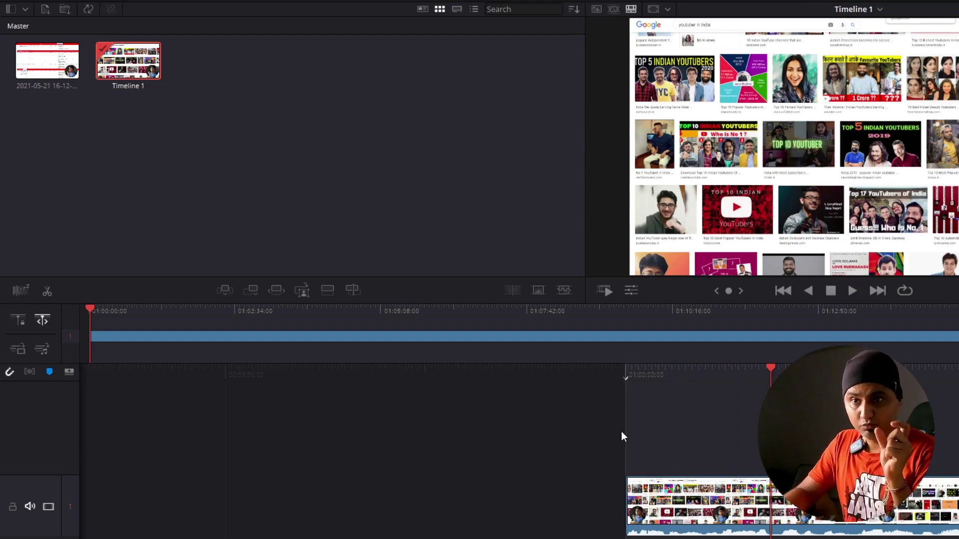
{"action": "key", "text": "space"}
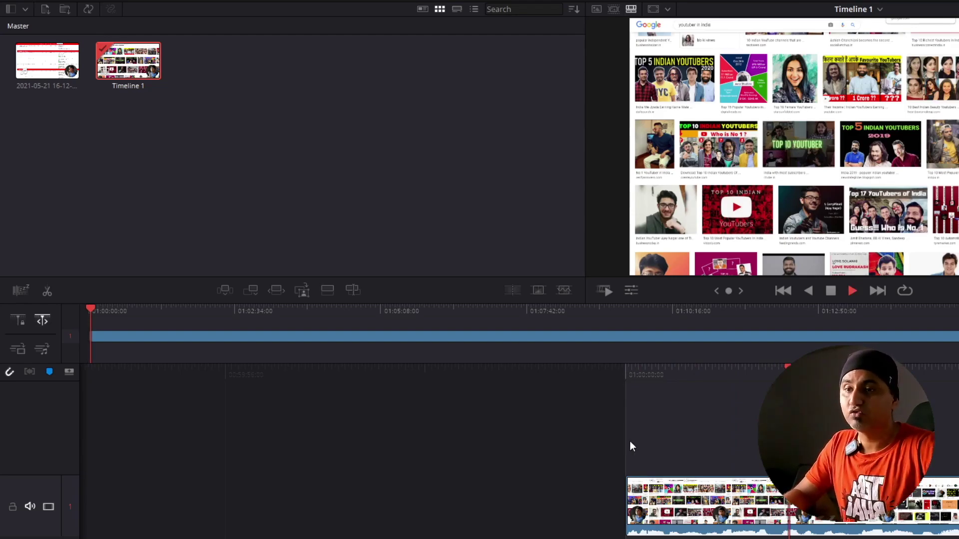
{"action": "key", "text": "space"}
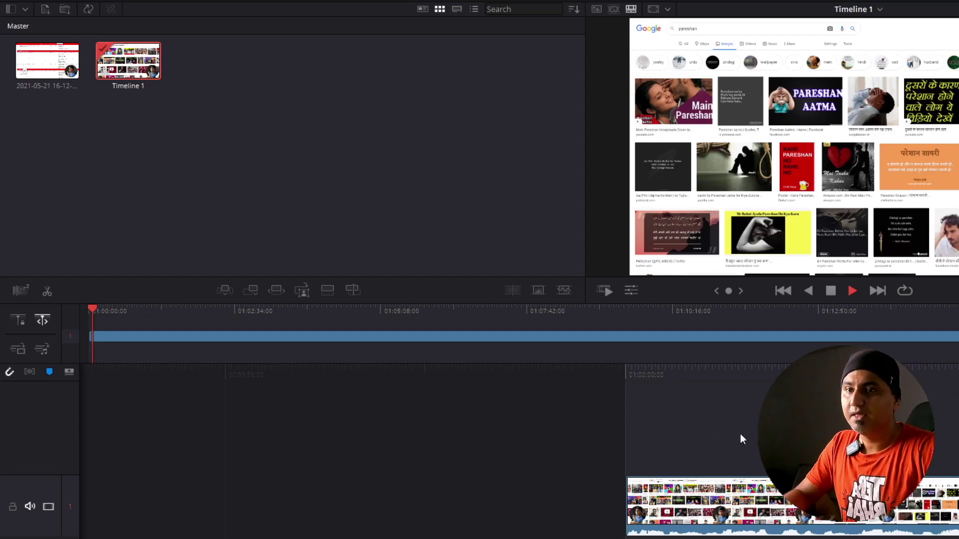
{"action": "key", "text": "l"}
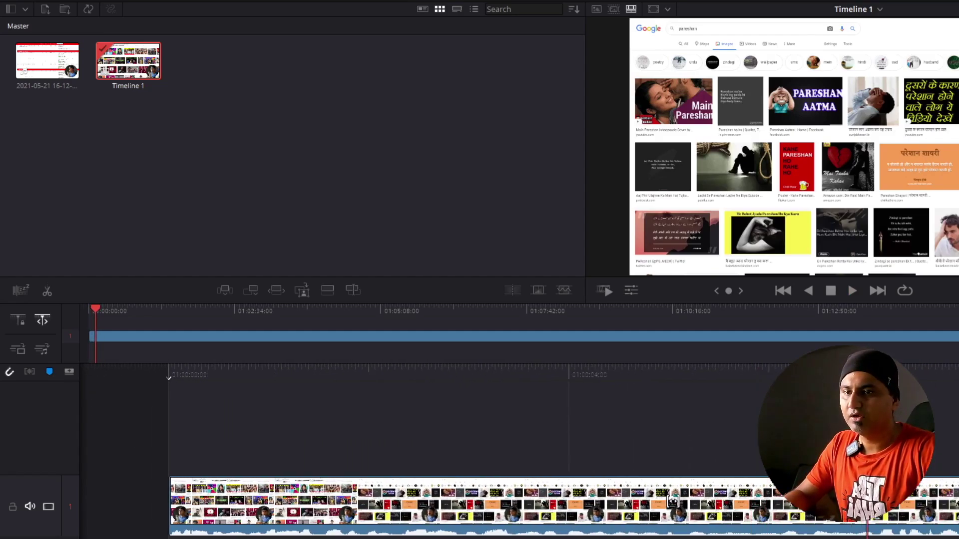
{"action": "left_click", "coordinate": [612, 423]}
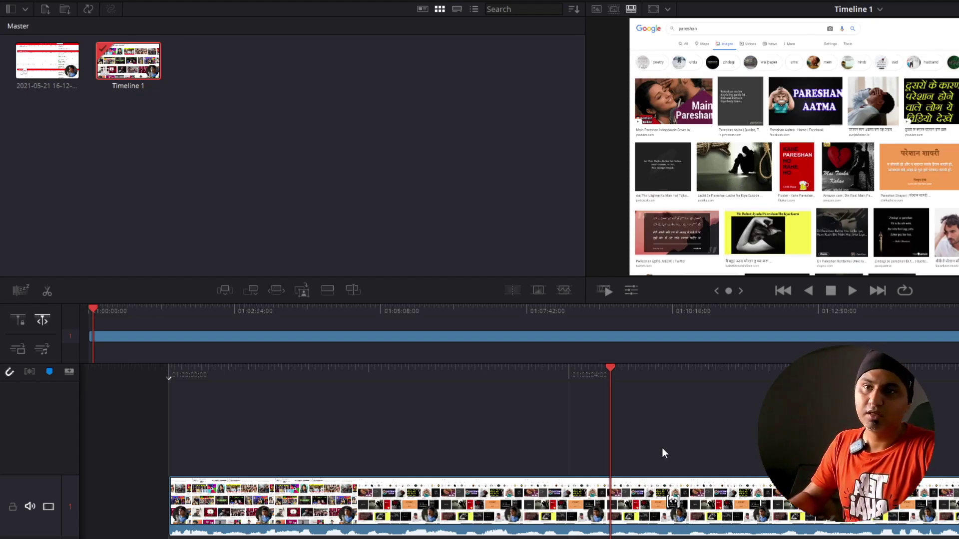
{"action": "left_click_drag", "start_coordinate": [614, 371], "coordinate": [575, 467]}
- Split the clip shortly after the Farishta page appears and again slightly further on, and delete the short section between the cuts
{"action": "key", "text": "space"}
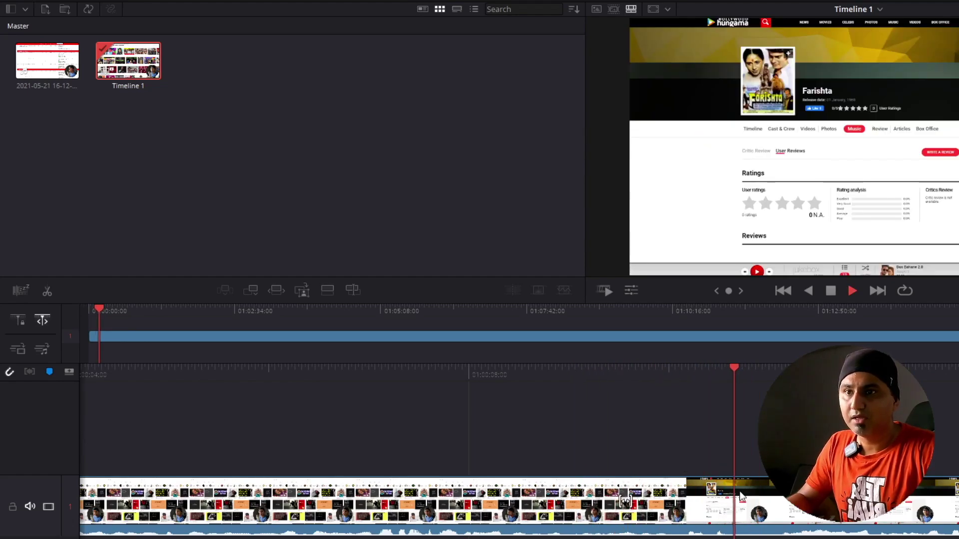
{"action": "key", "text": "space"}
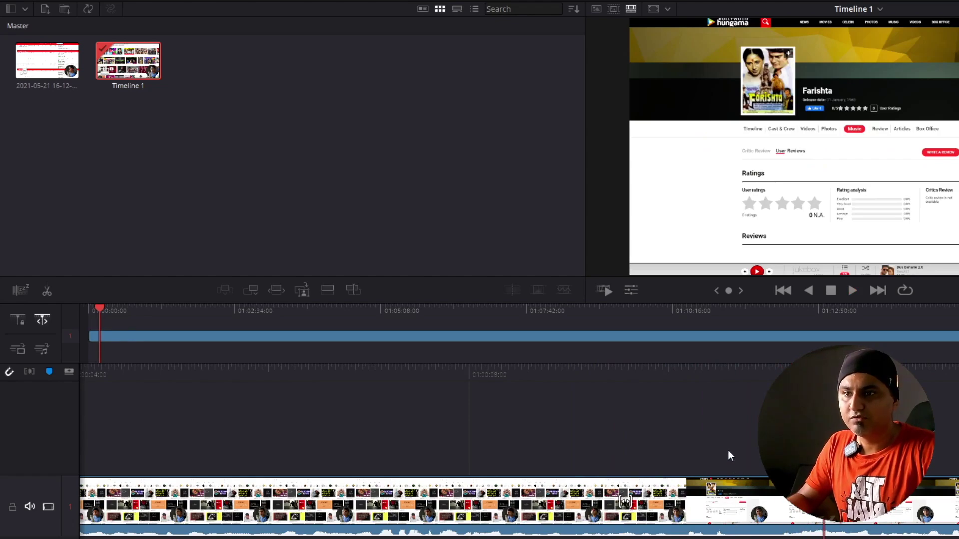
{"action": "left_click", "coordinate": [742, 410]}
{"action": "left_click", "coordinate": [730, 417]}
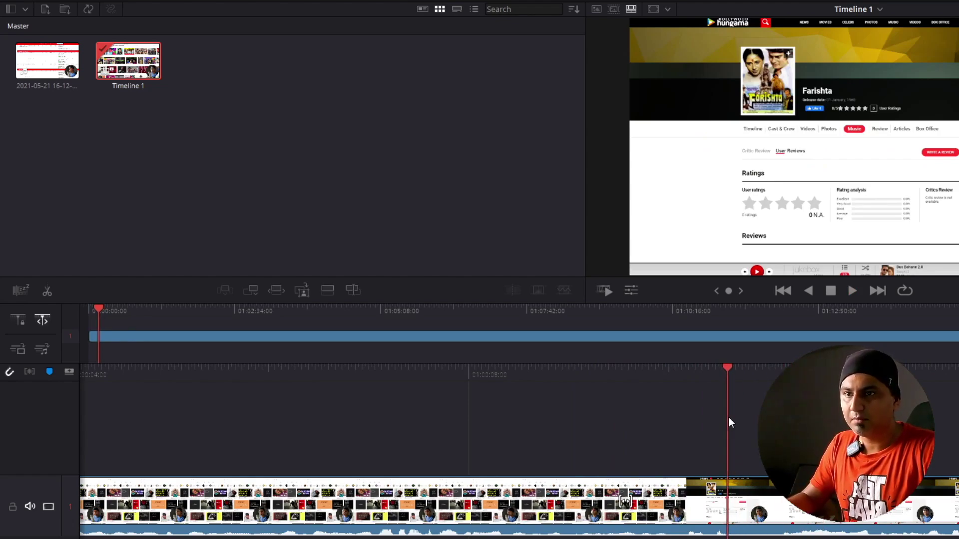
{"action": "key", "text": "ctrl+b"}
{"action": "key", "text": "space"}
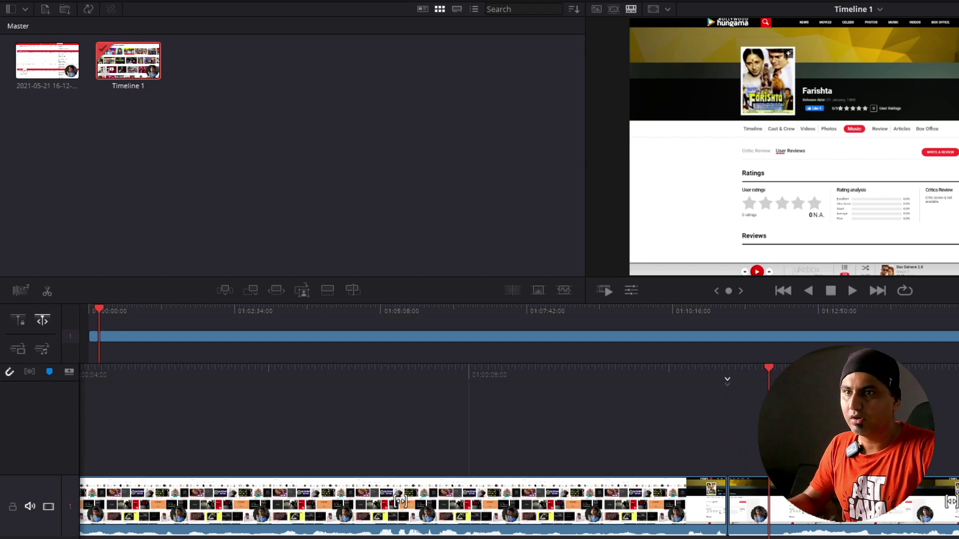
{"action": "left_click", "coordinate": [749, 501]}
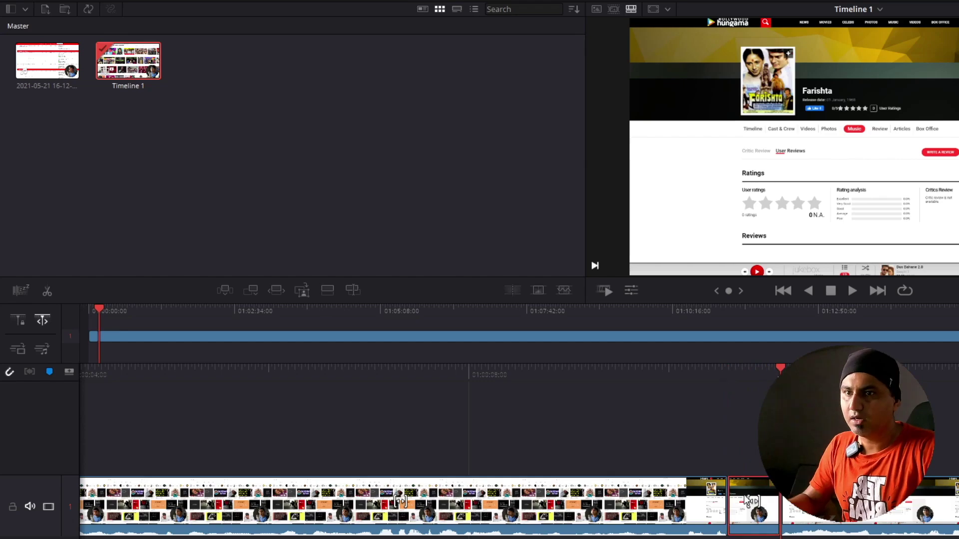
{"action": "key", "text": "Delete"}
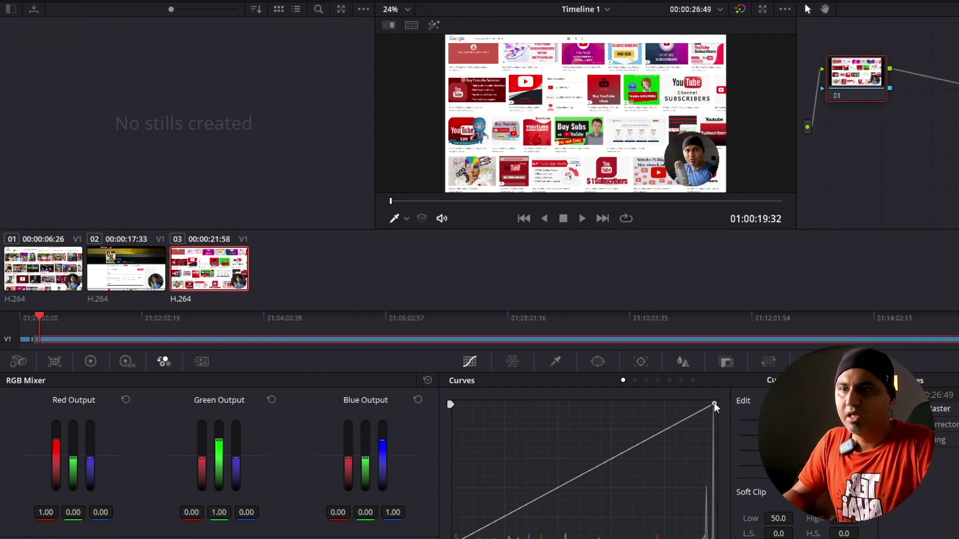
- Try shifting the highlight and shadow endpoints of the third clip's custom curve, undoing the changes
{"action": "left_click_drag", "start_coordinate": [680, 404], "coordinate": [419, 400]}
{"action": "key", "text": "ctrl+z"}
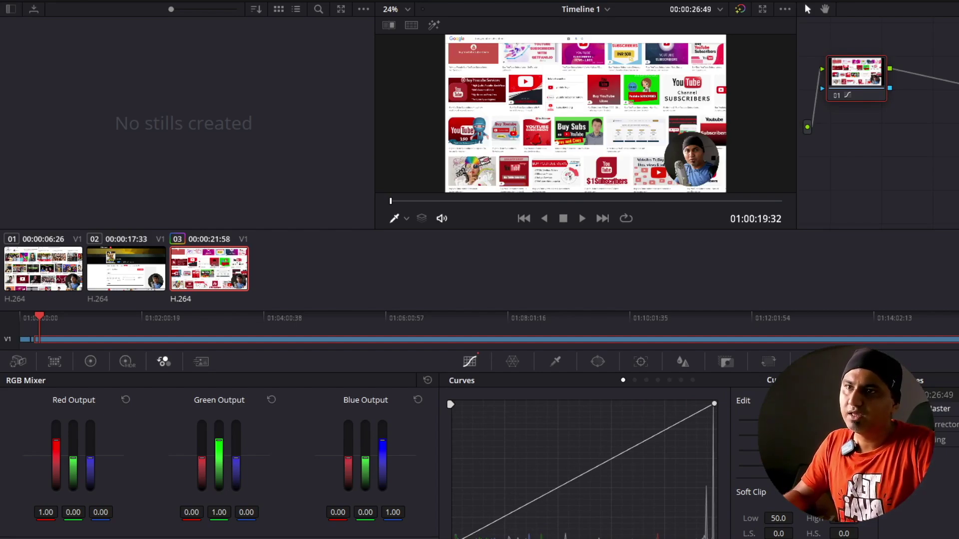
{"action": "left_click_drag", "start_coordinate": [450, 537], "coordinate": [442, 443]}
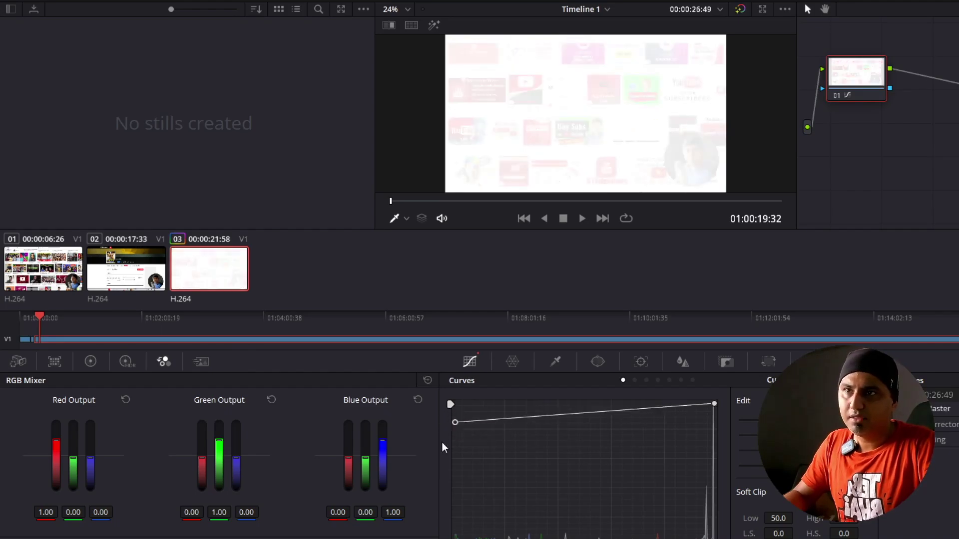
{"action": "key", "text": "ctrl+z"}
{"action": "left_click_drag", "start_coordinate": [452, 537], "coordinate": [423, 538]}
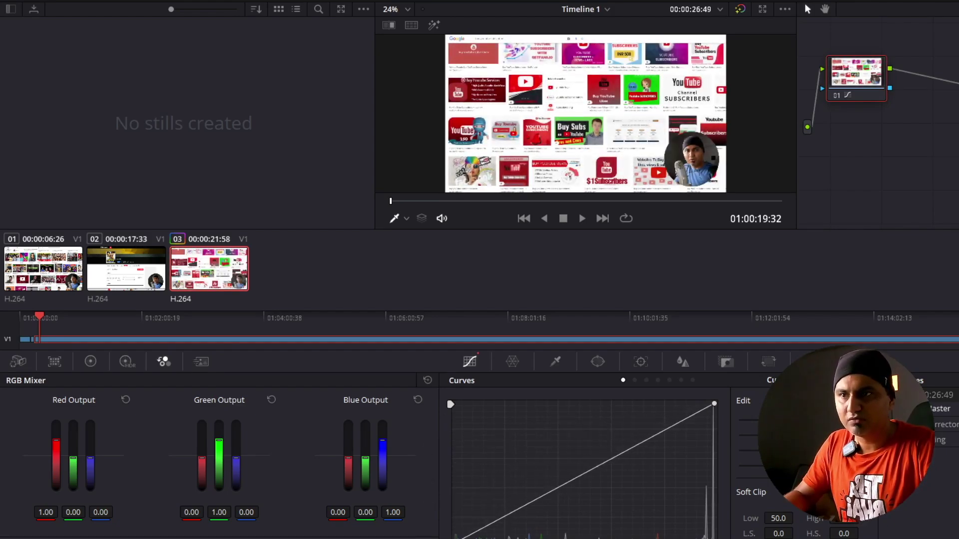
- Shape the third clip's custom curve into a gentle S with a raised upper-midtone point and a lowered lower-midtone point
{"action": "left_click", "coordinate": [603, 461]}
{"action": "left_click_drag", "start_coordinate": [603, 462], "coordinate": [597, 453]}
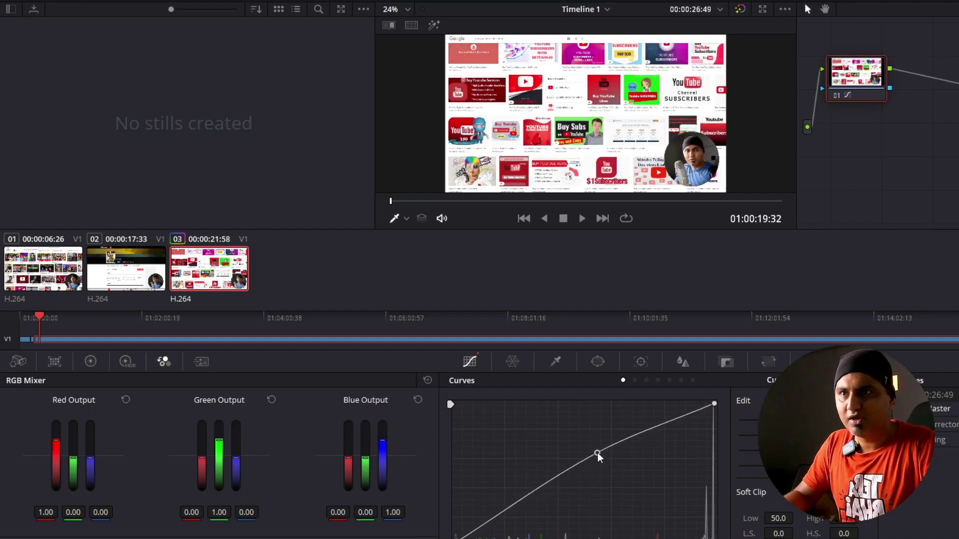
{"action": "left_click", "coordinate": [544, 491]}
{"action": "left_click_drag", "start_coordinate": [544, 491], "coordinate": [549, 495]}
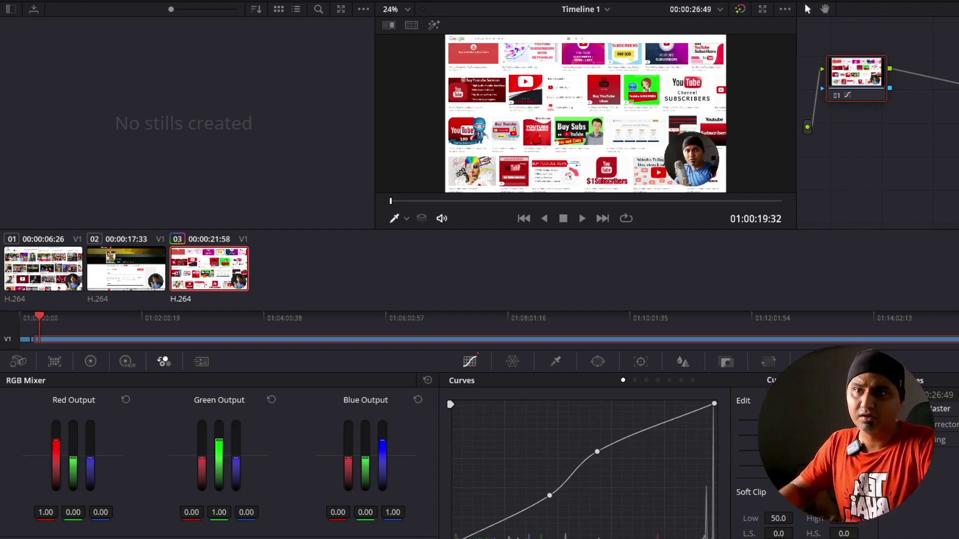
- Sample a colour in the viewer image and set the red level of the RGB Mixer's Red Output to 0.88
{"action": "left_click", "coordinate": [472, 171]}
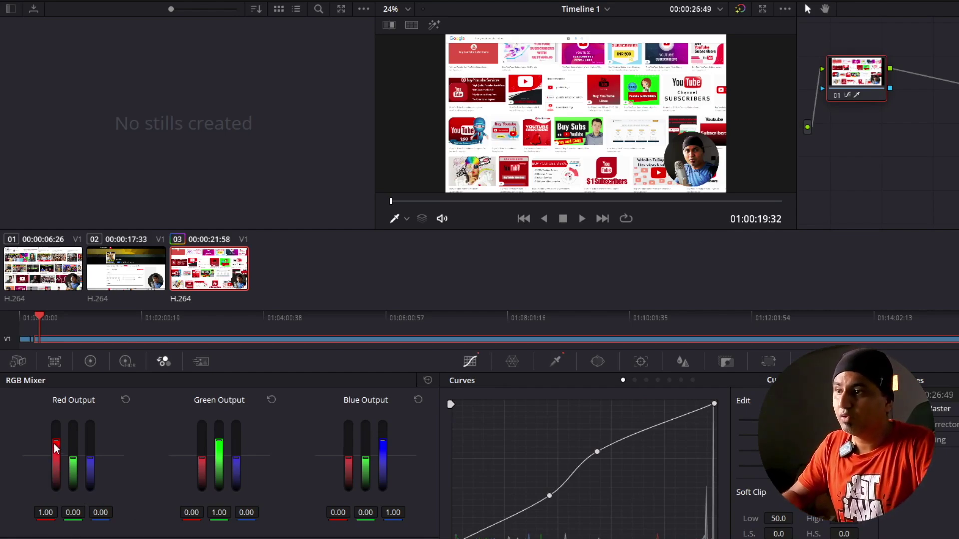
{"action": "mouse_move", "coordinate": [56, 440]}
{"action": "left_mouse_down"}
{"action": "mouse_move", "coordinate": [56, 462]}
{"action": "mouse_move", "coordinate": [56, 424]}
{"action": "mouse_move", "coordinate": [56, 440]}
{"action": "left_mouse_up"}
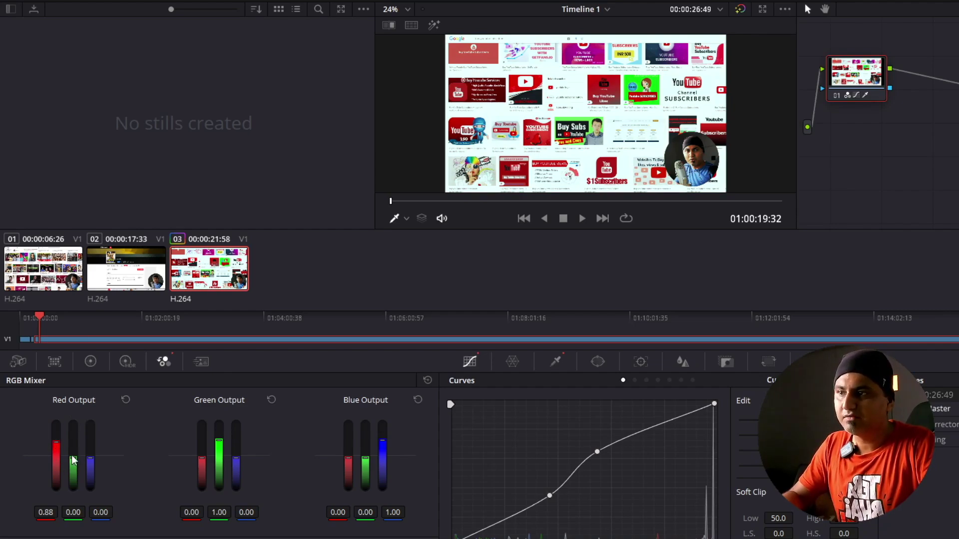
- Set the RGB Mixer's Red Output to 0.15 green and -0.15 blue, and bring up the primaries colour wheels
{"action": "left_click_drag", "start_coordinate": [73, 460], "coordinate": [87, 463]}
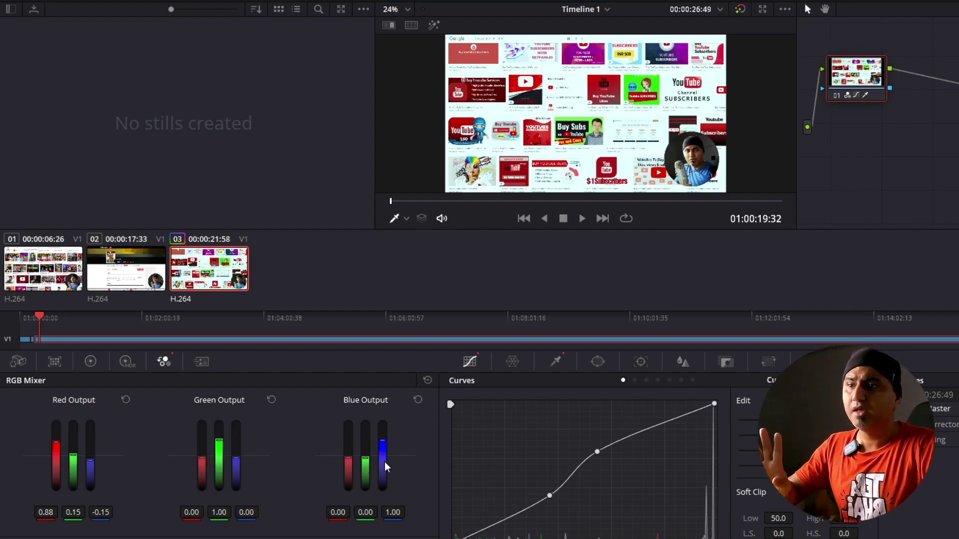
{"action": "left_click", "coordinate": [90, 361]}
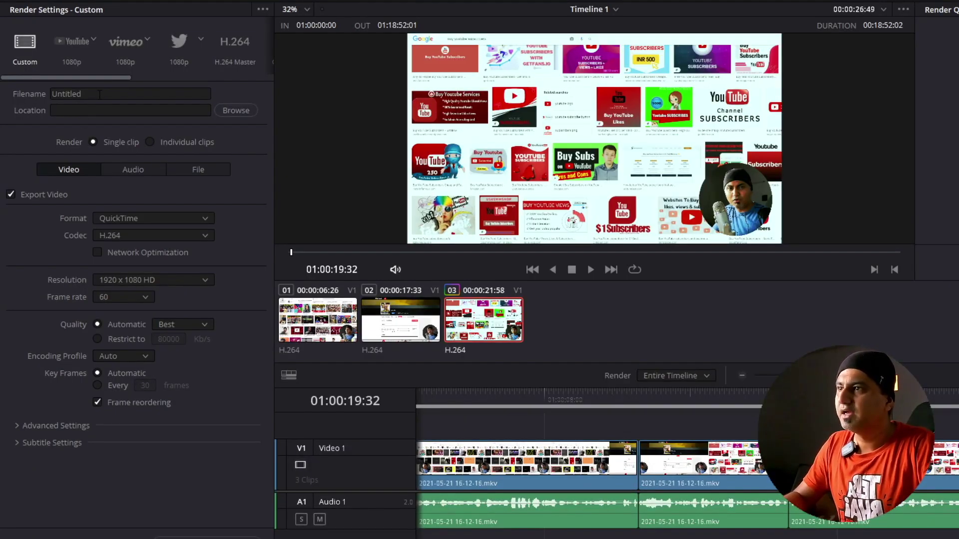
- Configure the custom render settings for MP4 format at 1920 x 1080 HD resolution, keeping the filename Untitled
{"action": "double_click", "coordinate": [99, 95]}
{"action": "left_click", "coordinate": [236, 111]}
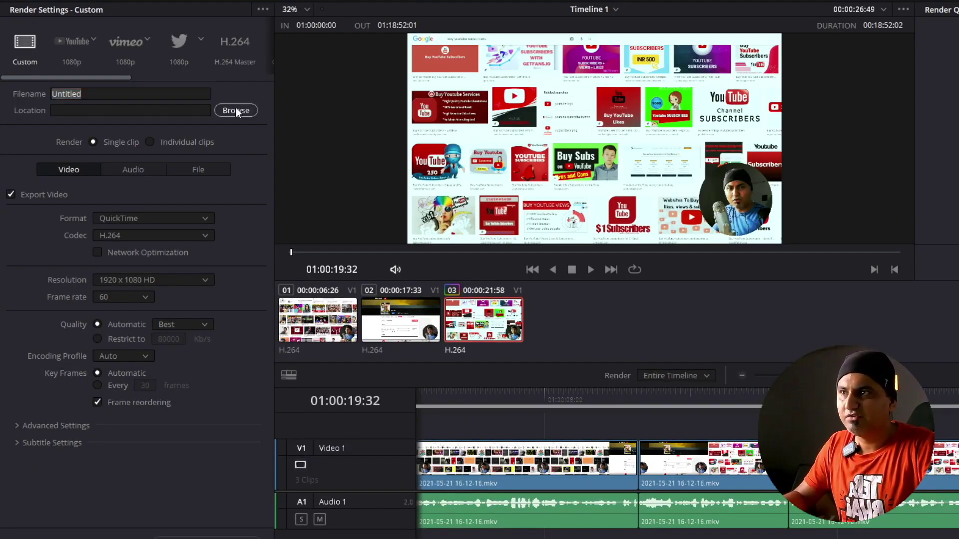
{"action": "left_click", "coordinate": [163, 217]}
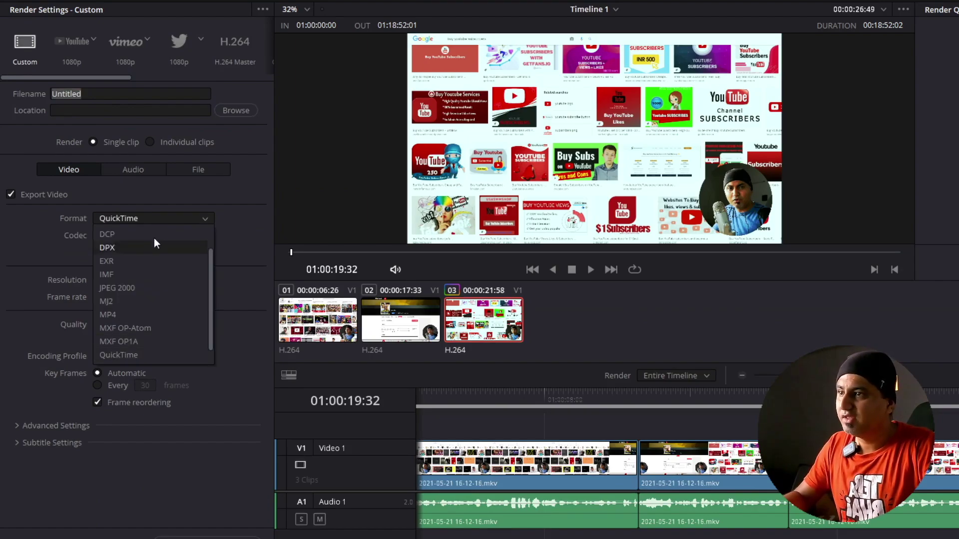
{"action": "left_click", "coordinate": [157, 314]}
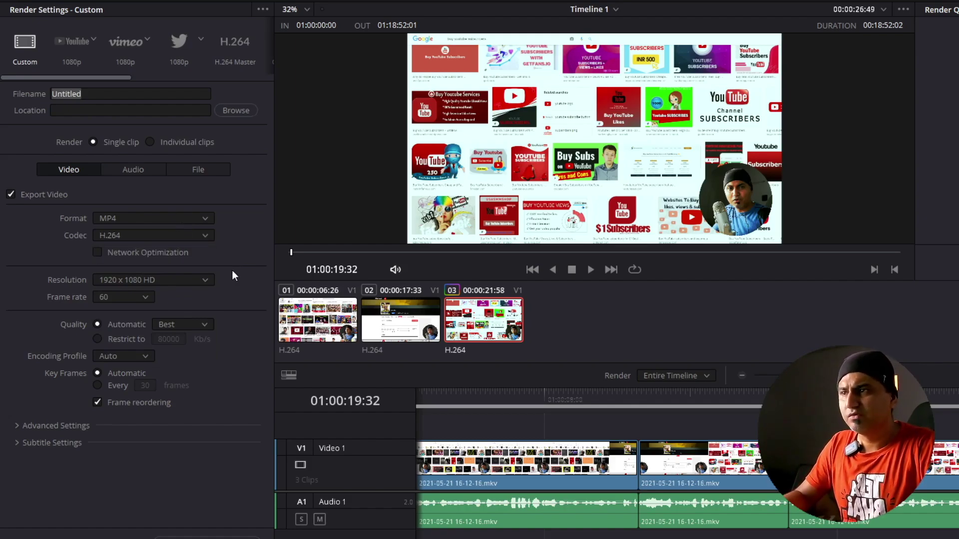
{"action": "left_click", "coordinate": [164, 279]}
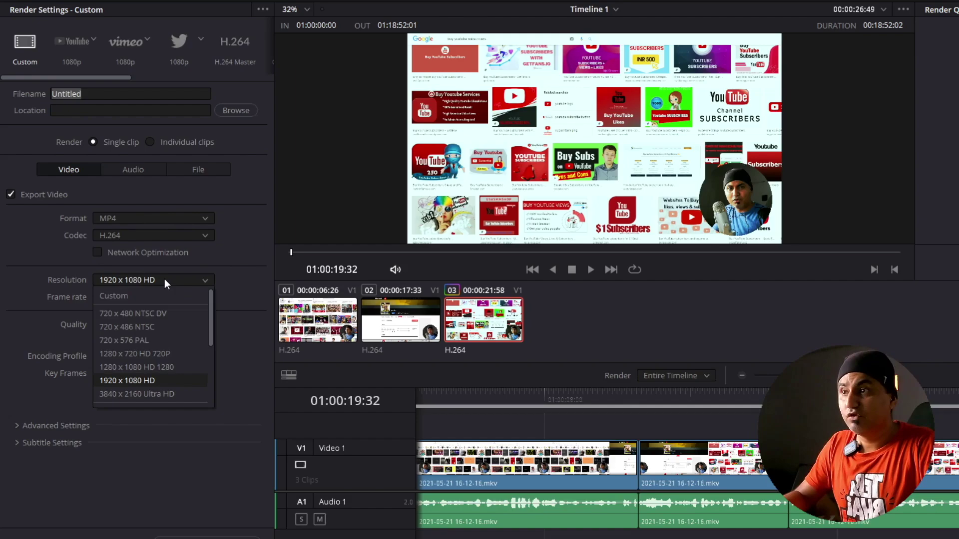
{"action": "left_click", "coordinate": [159, 380]}
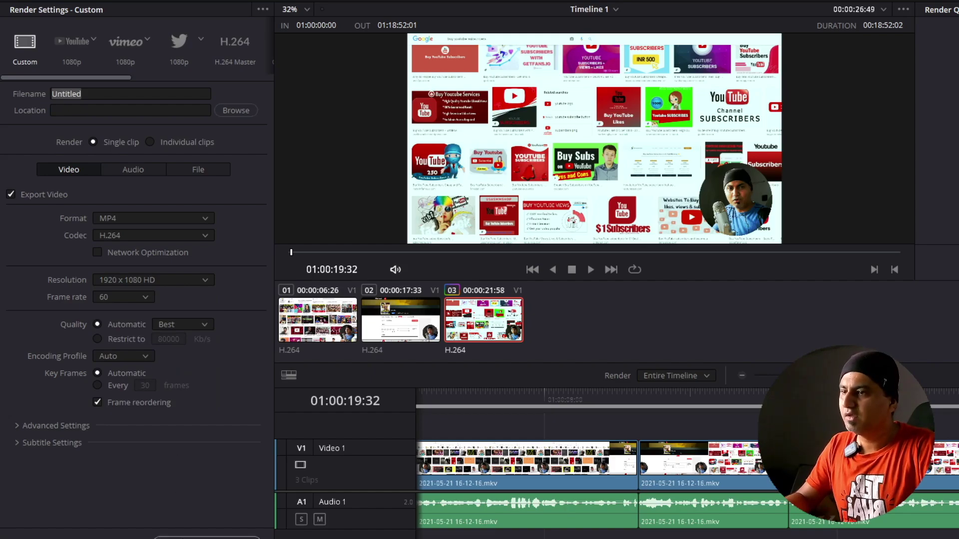
- Add the timeline to the render queue, saving the output as Untitled in the Videos folder
{"action": "left_click", "coordinate": [205, 538]}
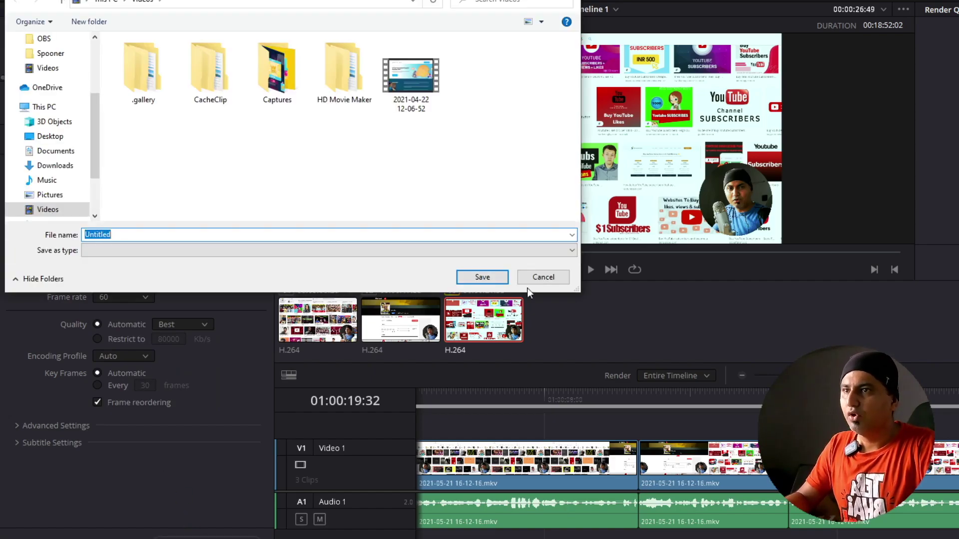
{"action": "left_click", "coordinate": [484, 277]}
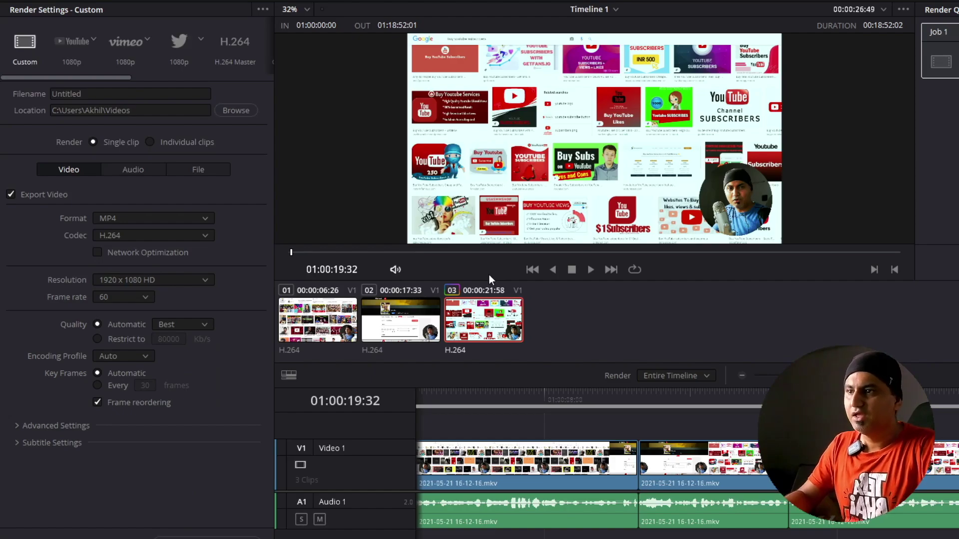